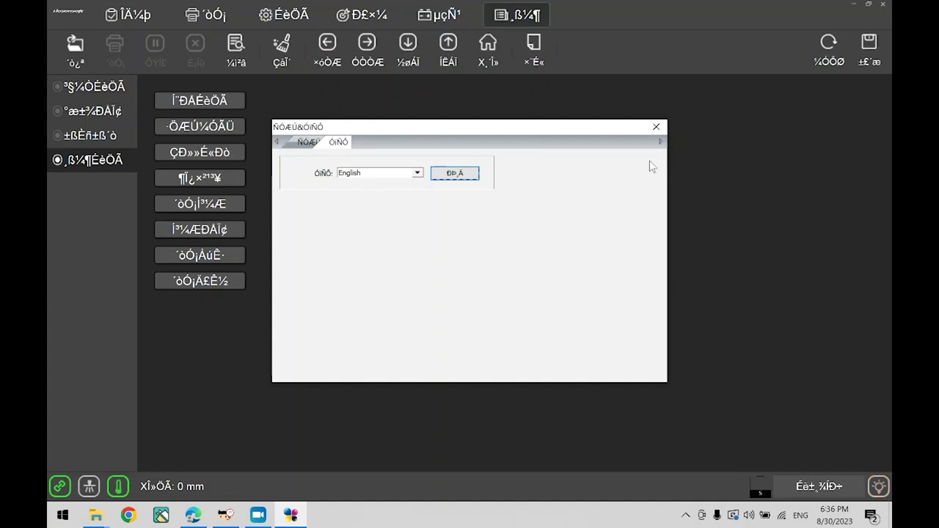
# - Close the language settings dialog and save the print controller's parameters
pyautogui.click(658, 127)
pyautogui.click(584, 287)
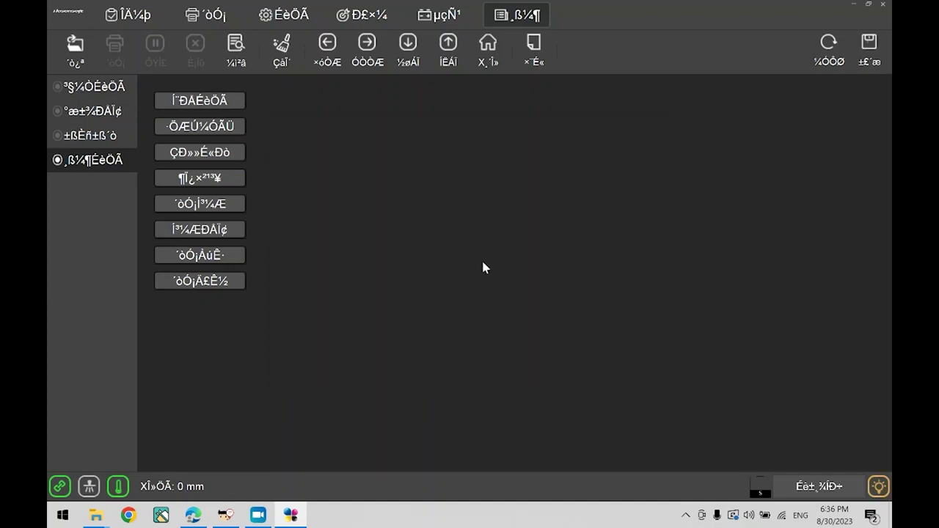
pyautogui.click(867, 48)
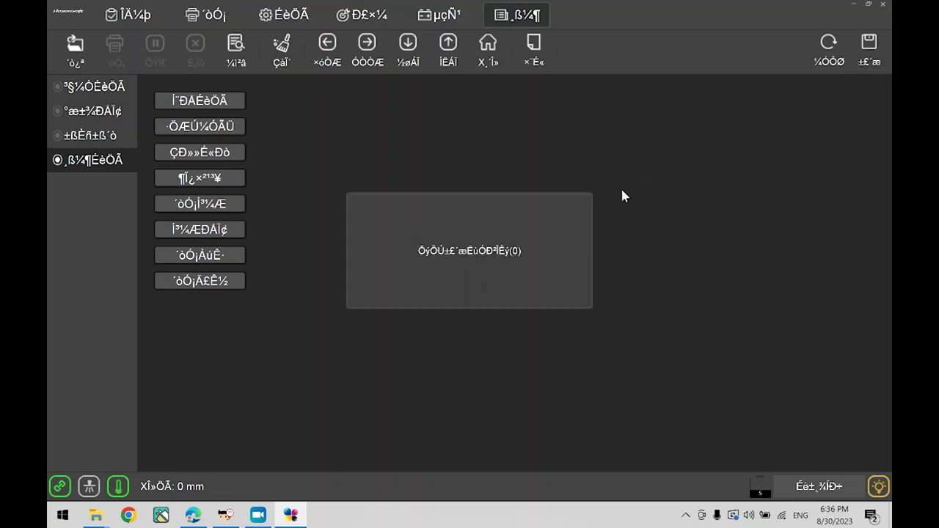
# - Pin Hosonsoft-PrintExp to the taskbar
pyautogui.rightClick(293, 514)
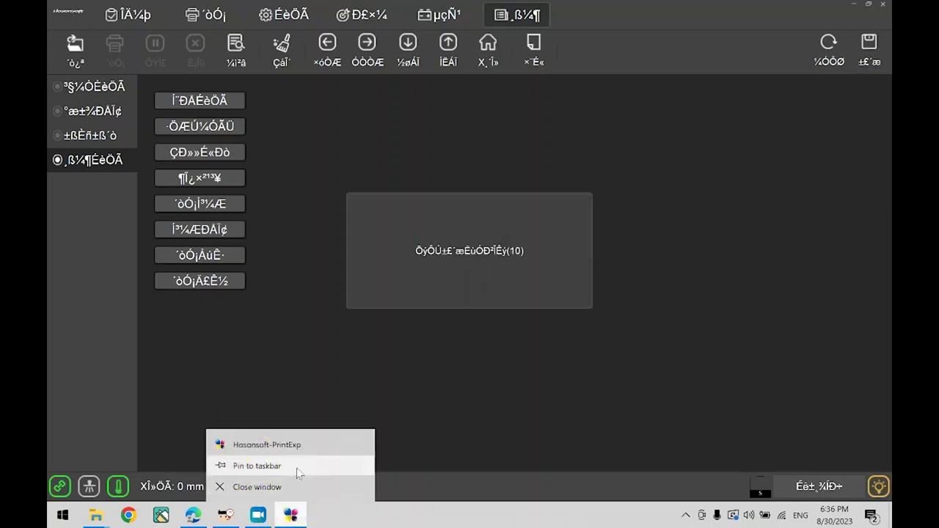
pyautogui.click(298, 472)
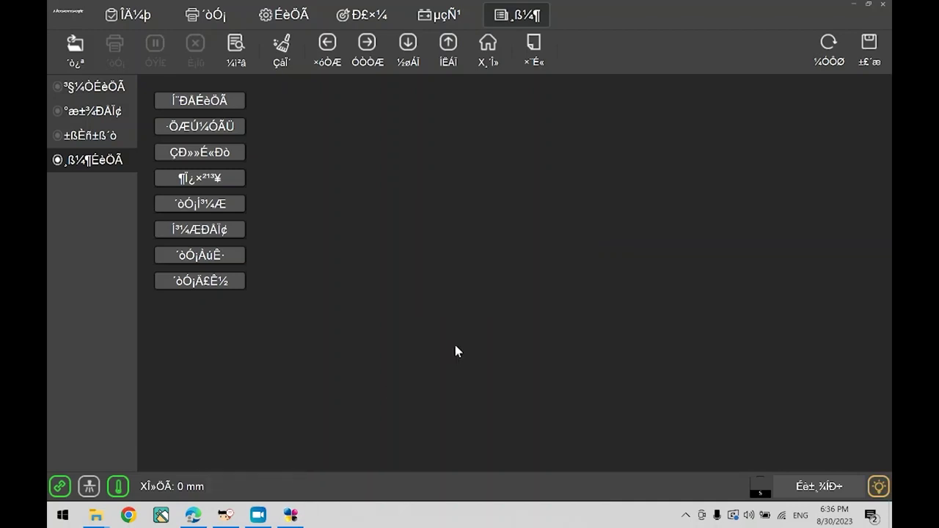
# - Exit PrintExp, confirm the exit, and relaunch PrintExp.exe from the software folder
pyautogui.click(883, 4)
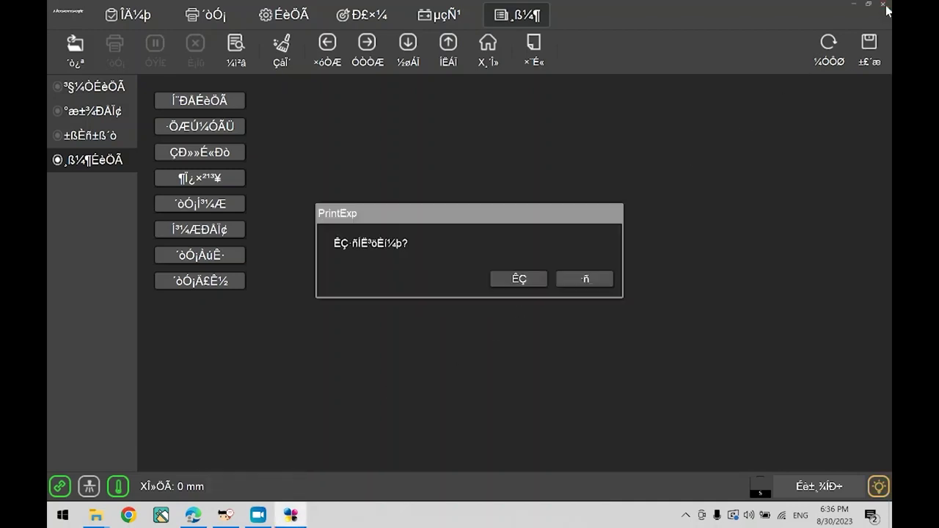
pyautogui.click(519, 279)
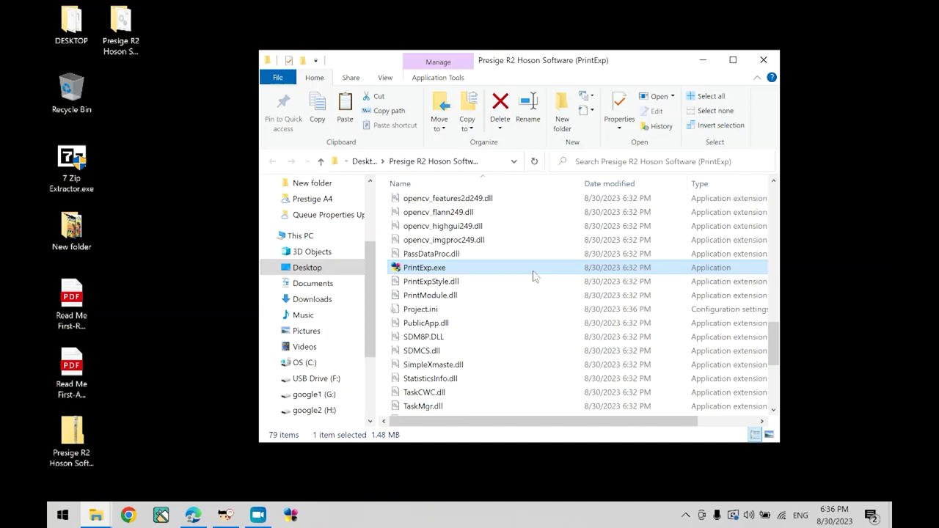
pyautogui.doubleClick(534, 276)
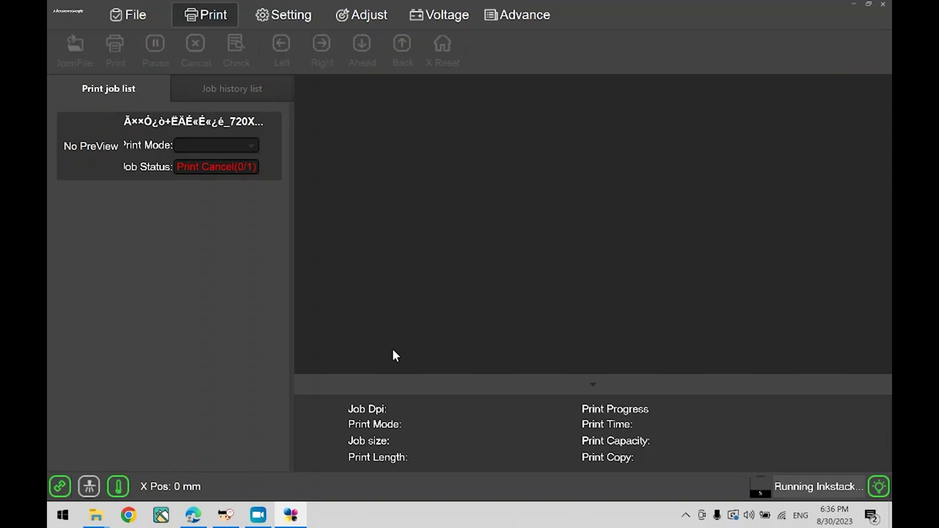
# - Set the X Margin to 40 mm in the print settings
pyautogui.click(300, 21)
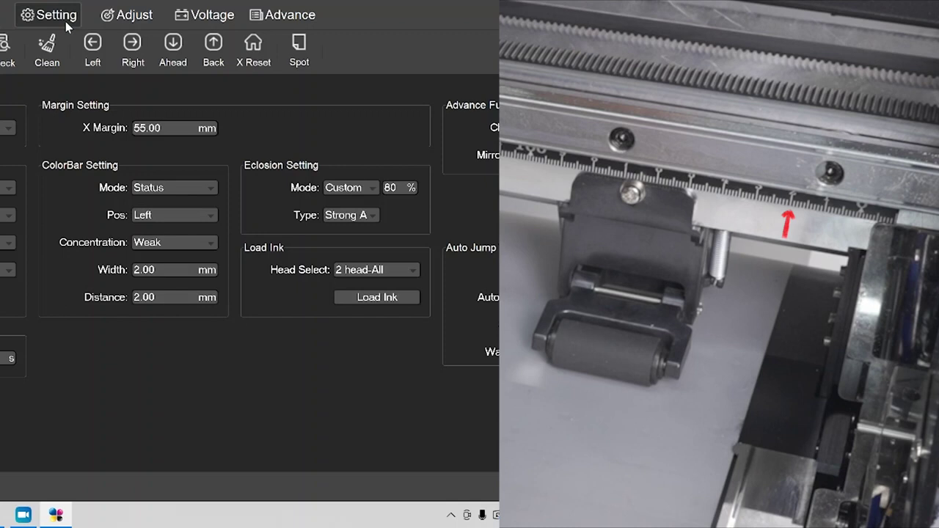
pyautogui.doubleClick(141, 128)
pyautogui.press('BackSpace')
pyautogui.write('40')
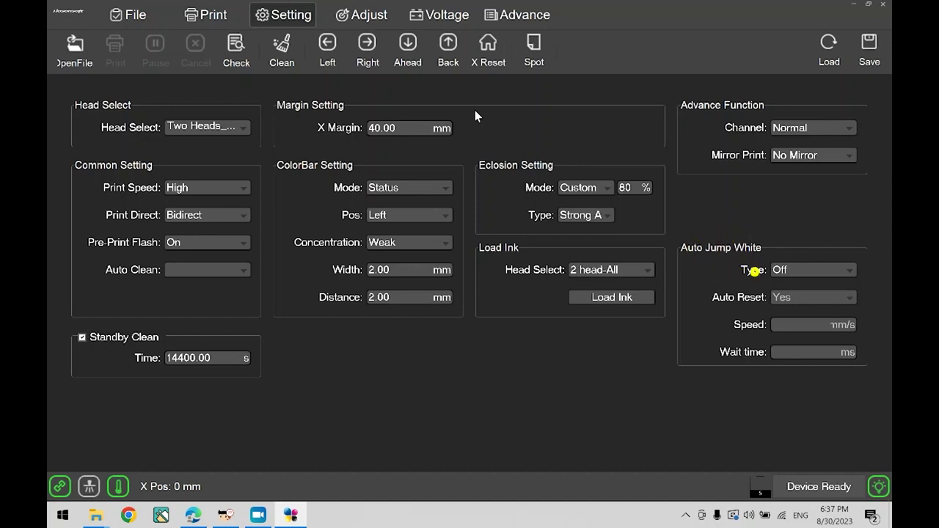
# - Set the Auto Jump White type to Together and turn the ColorBar mode Off
pyautogui.click(809, 271)
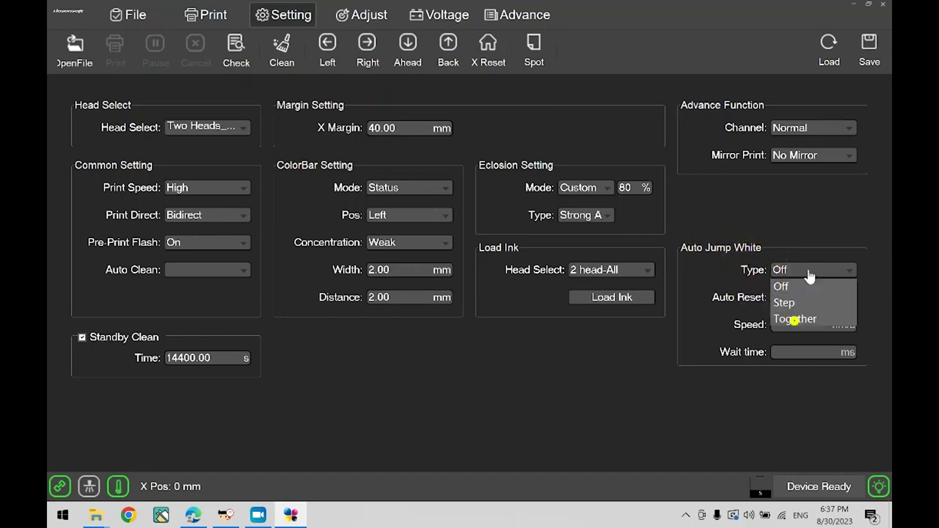
pyautogui.click(798, 317)
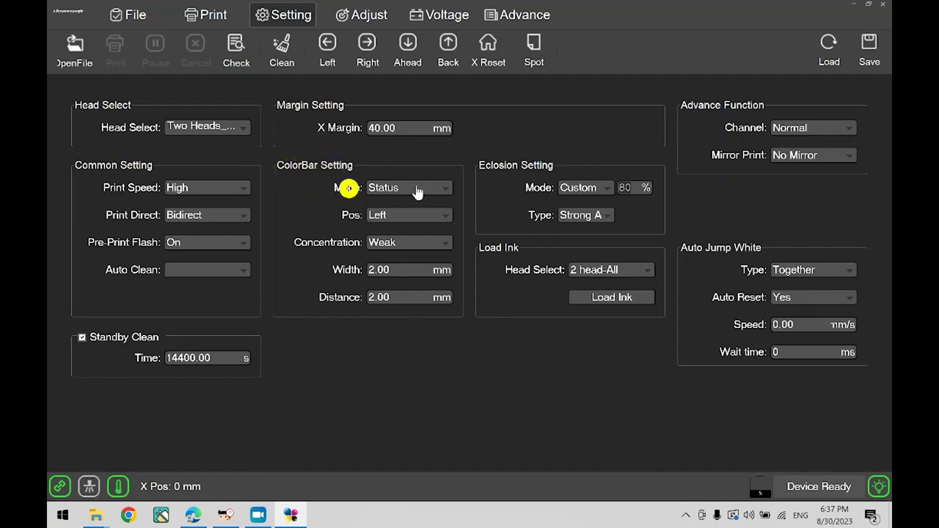
pyautogui.click(393, 189)
pyautogui.click(387, 203)
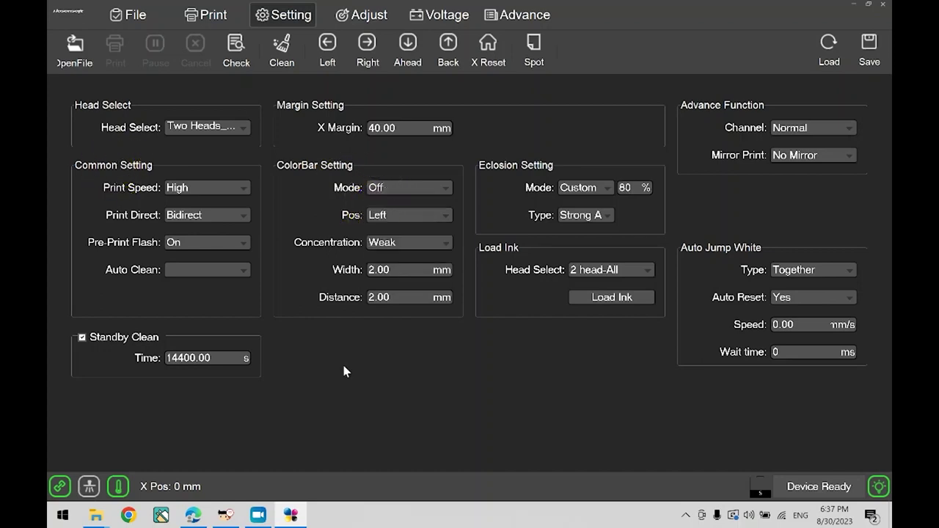
# - Set Auto Clean to Clean flush and save the printer settings
pyautogui.click(211, 272)
pyautogui.click(203, 307)
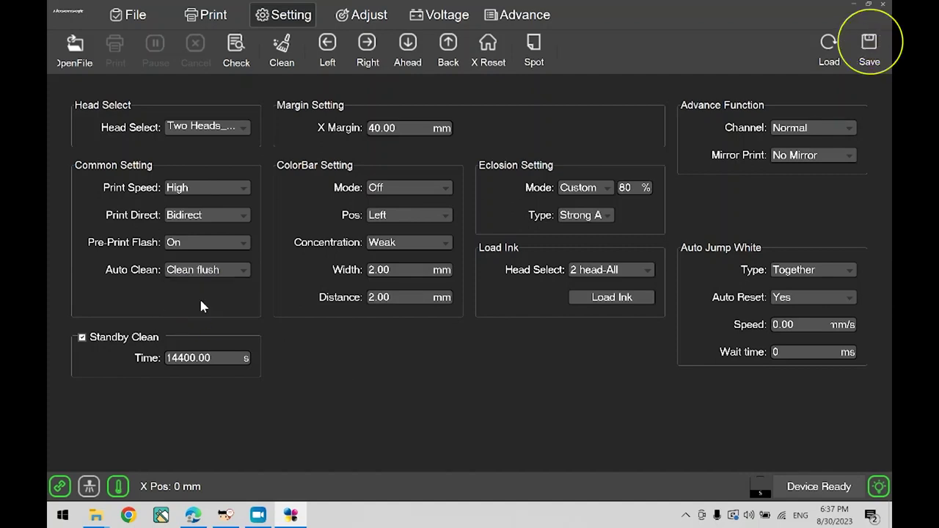
pyautogui.click(870, 53)
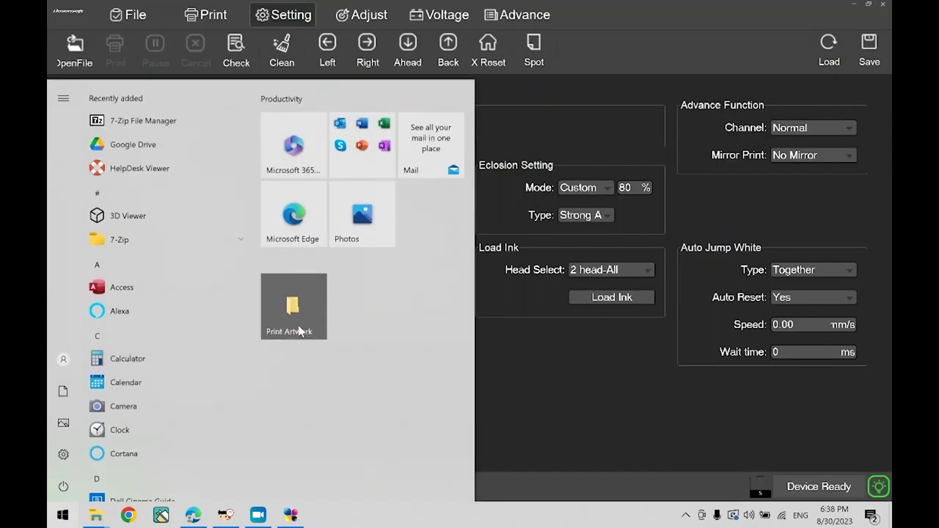
# - Launch DigiRIP Pro and advance its Create Queue Wizard to the Printer Defaults page
pyautogui.write('dig')
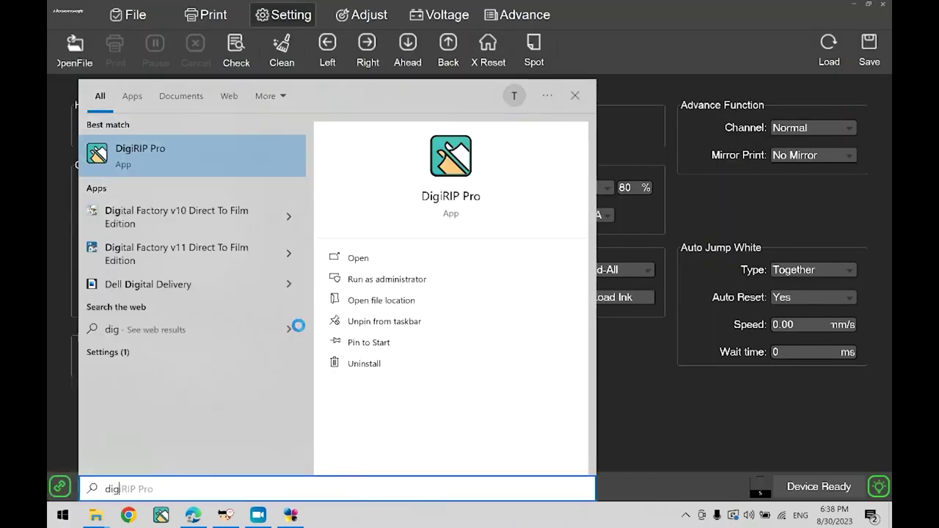
pyautogui.click(196, 158)
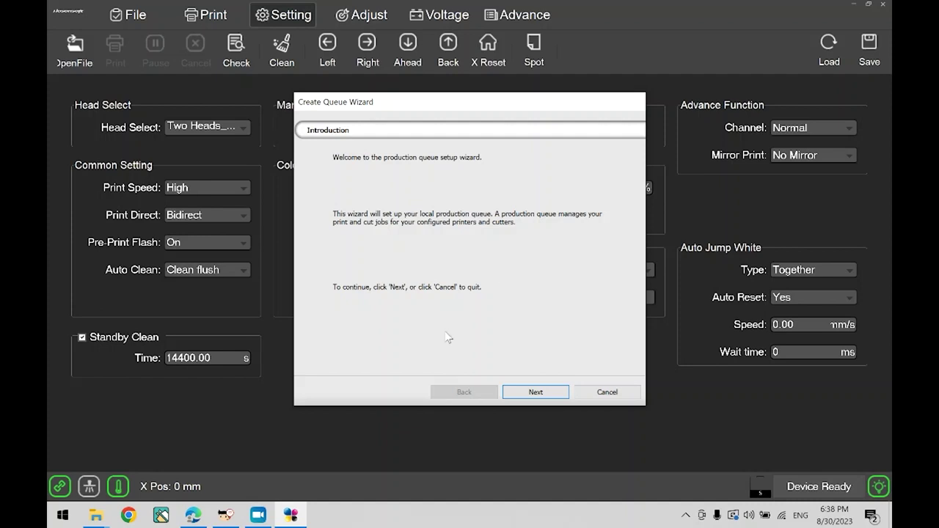
pyautogui.click(535, 393)
pyautogui.click(535, 392)
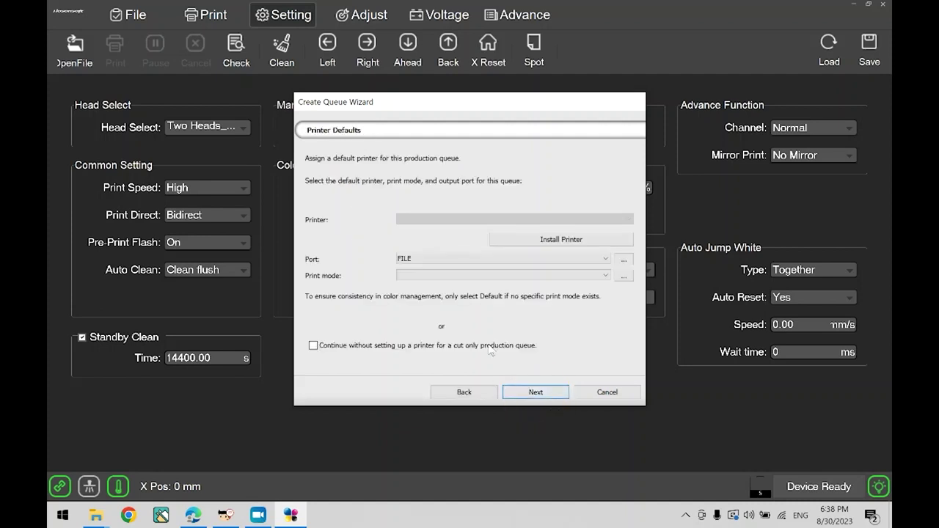
# - Install the Prestige R2 printer driver, searching the cloud server for its device package
pyautogui.click(551, 242)
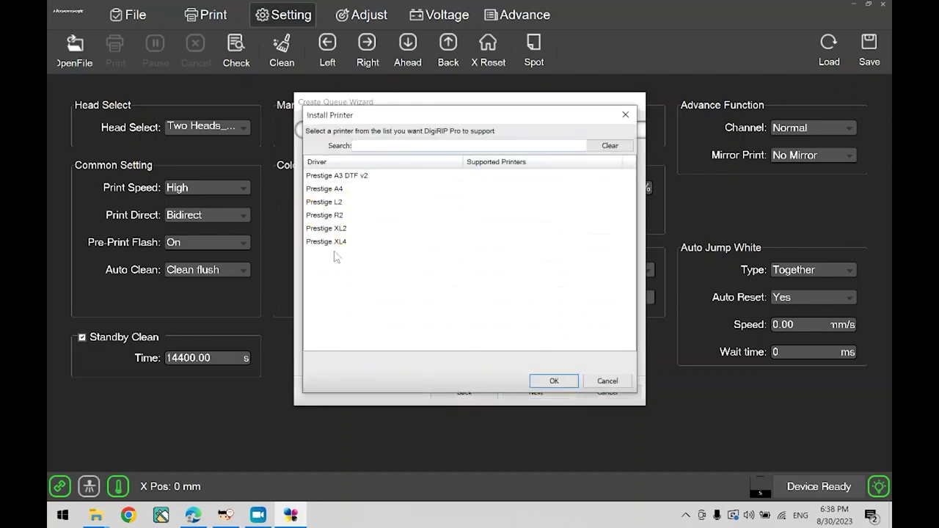
pyautogui.click(337, 216)
pyautogui.click(555, 382)
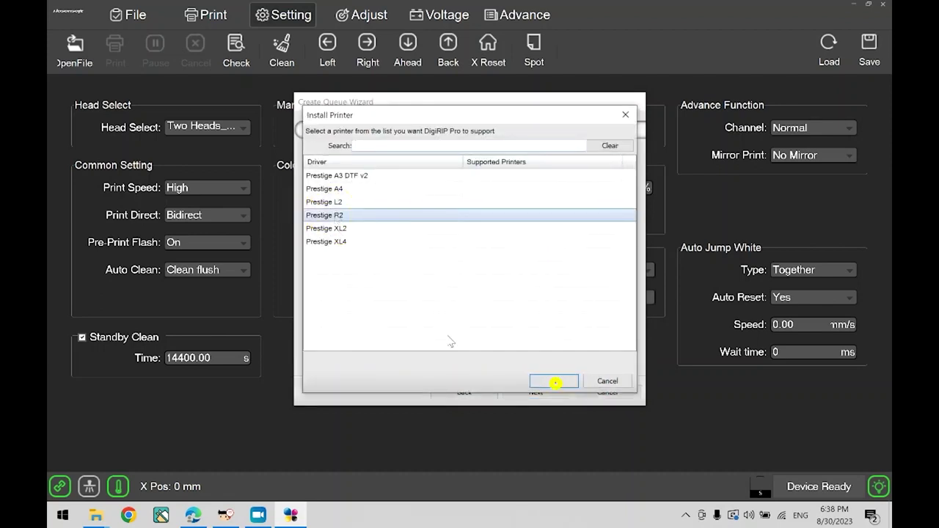
pyautogui.click(527, 367)
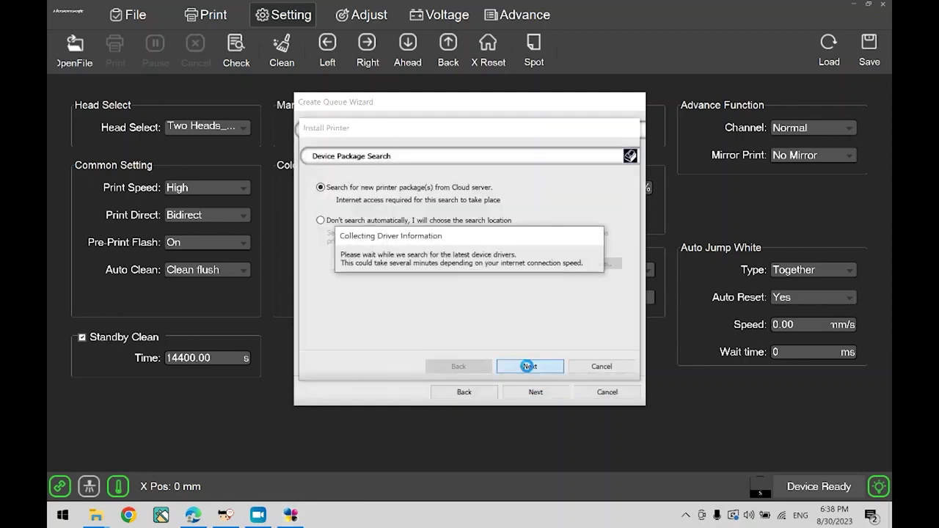
pyautogui.click(522, 365)
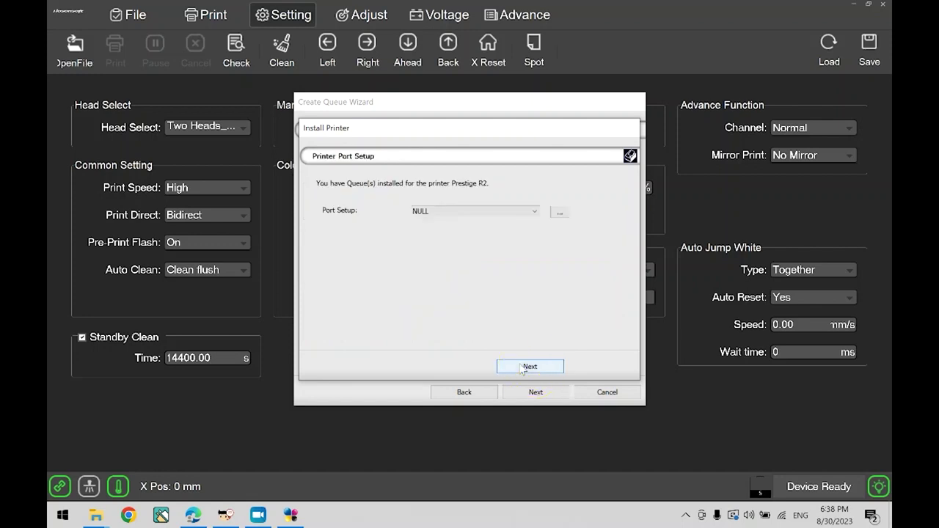
# - Set the Prestige R2 port to TCP/IP (Network Device) with IP address 127.0.0.1 and continue the installation
pyautogui.click(460, 211)
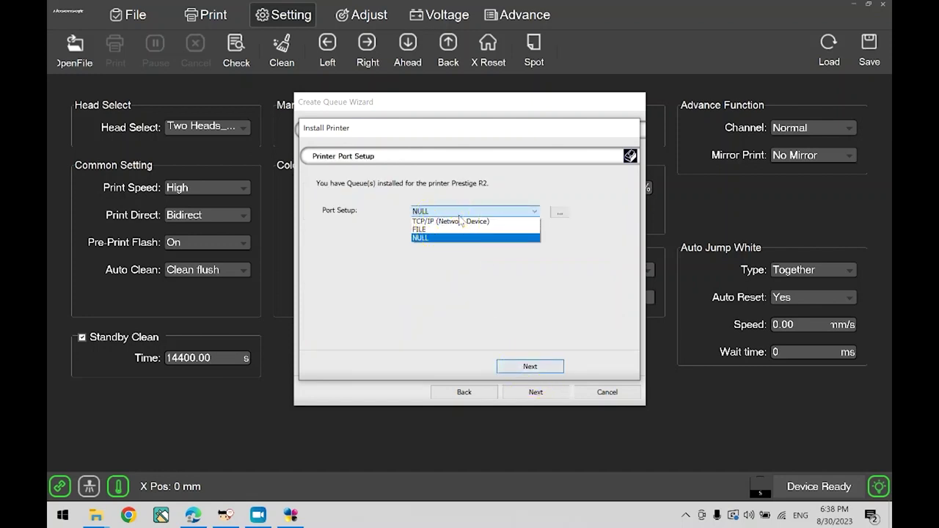
pyautogui.click(460, 222)
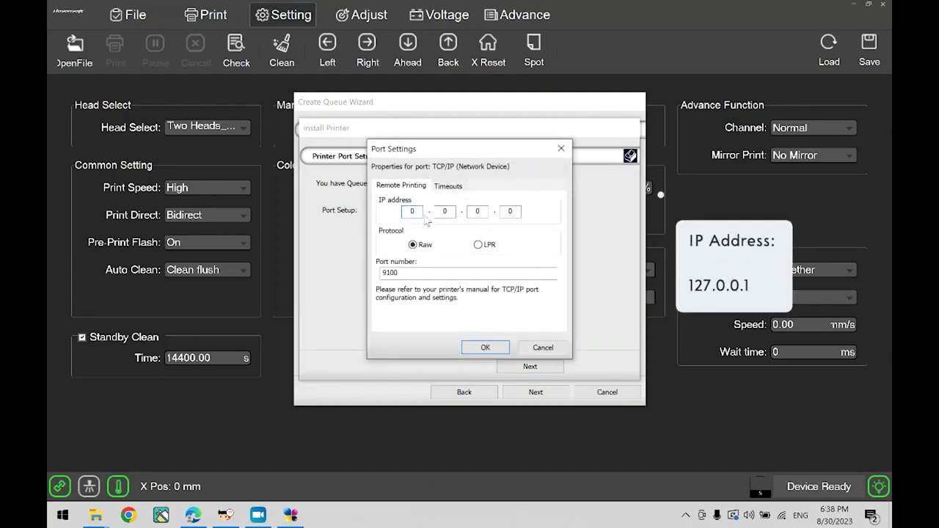
pyautogui.write('127.0.0.1')
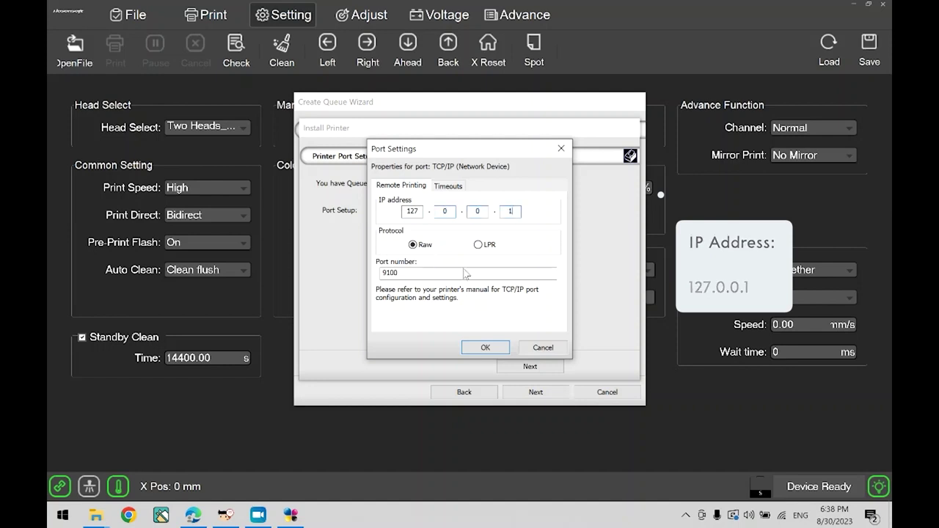
pyautogui.click(481, 348)
pyautogui.click(530, 368)
pyautogui.click(529, 368)
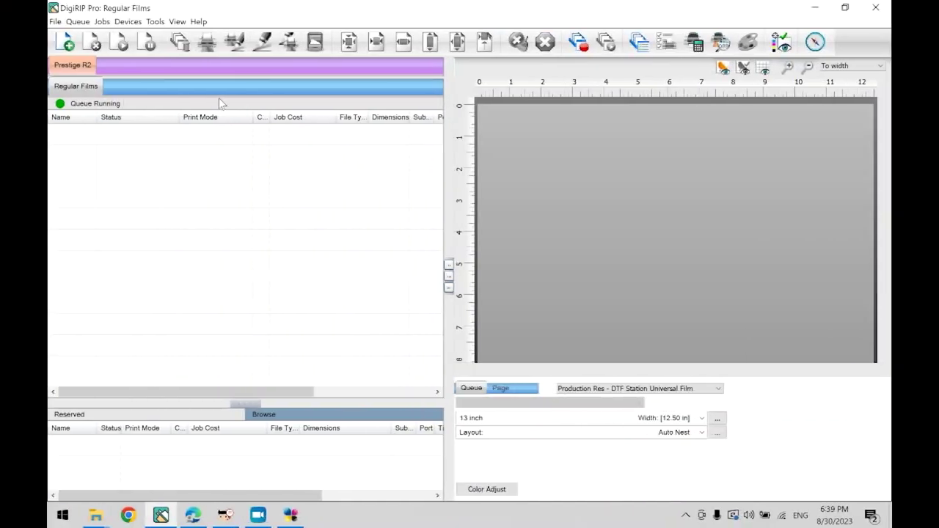
# - Check for DigiRIP Pro updates and close the update dialog
pyautogui.click(198, 22)
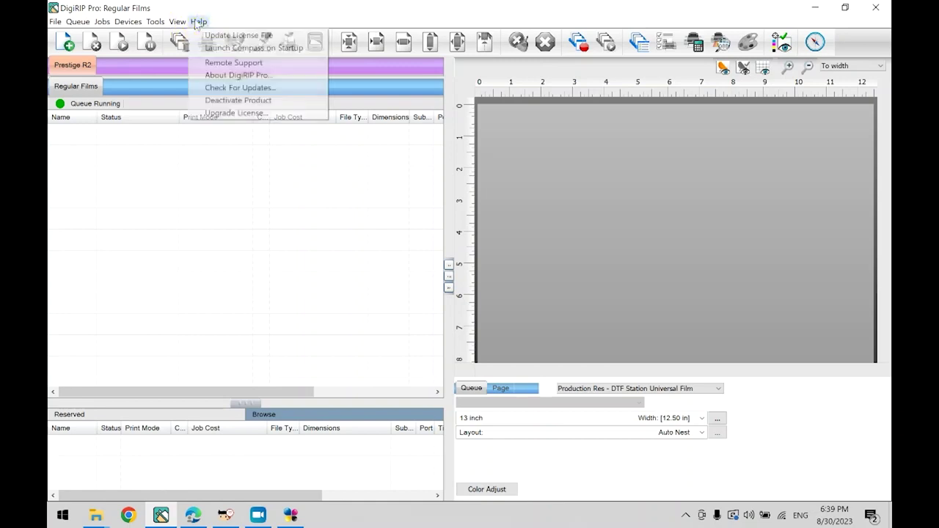
pyautogui.click(236, 87)
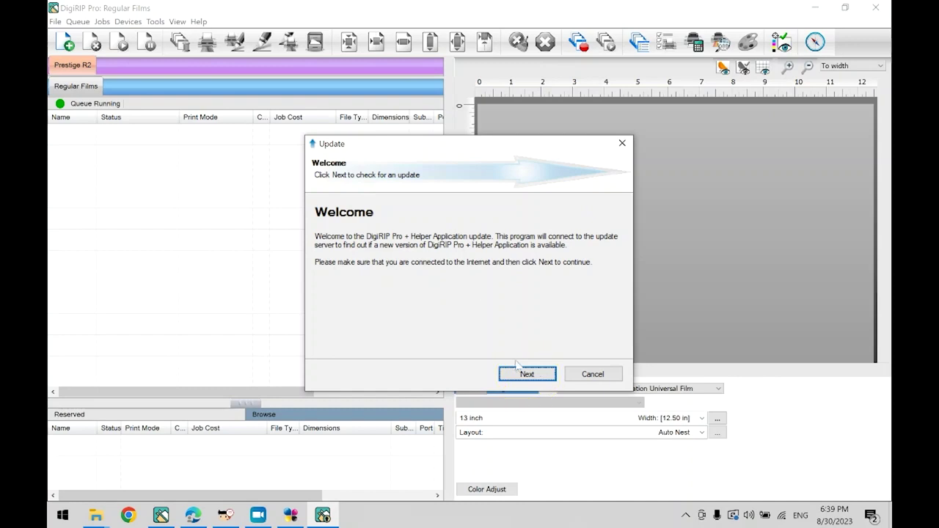
pyautogui.click(524, 372)
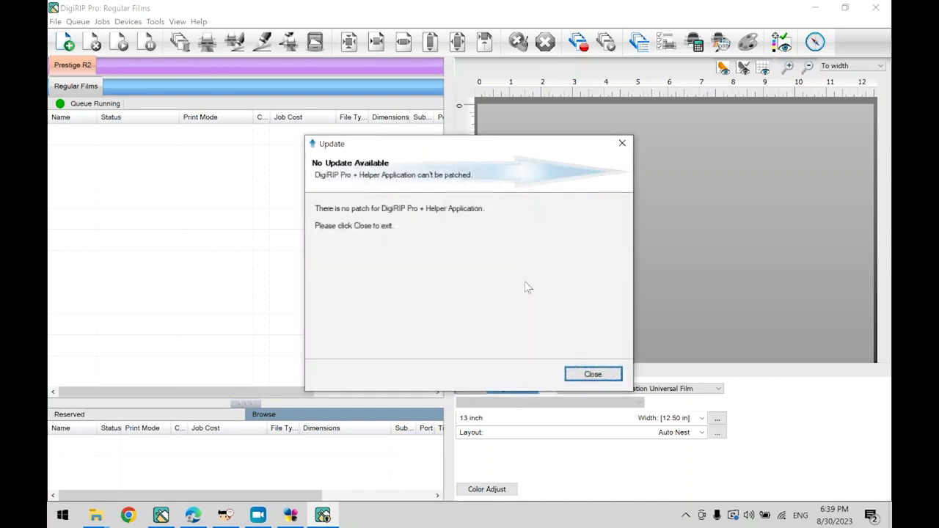
pyautogui.click(590, 375)
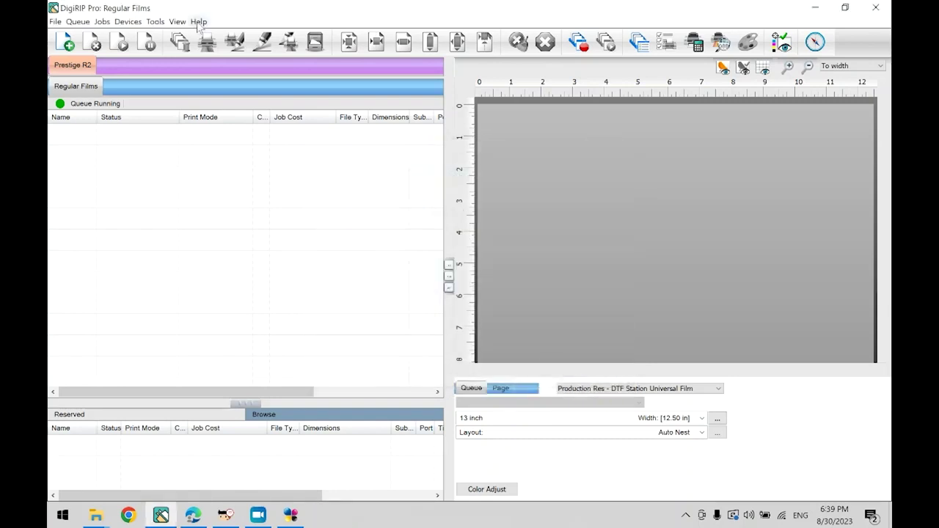
# - Update the DigiRIP Pro license file and reopen the program
pyautogui.click(198, 22)
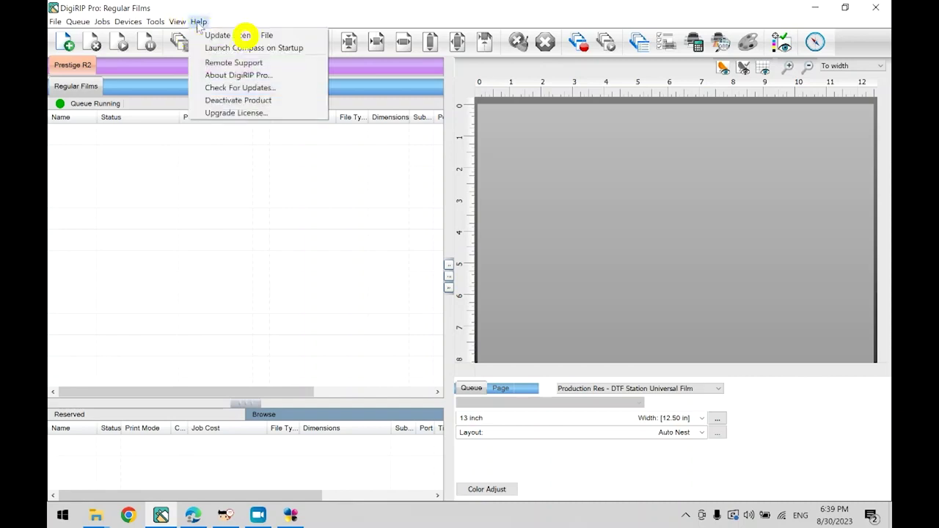
pyautogui.click(223, 36)
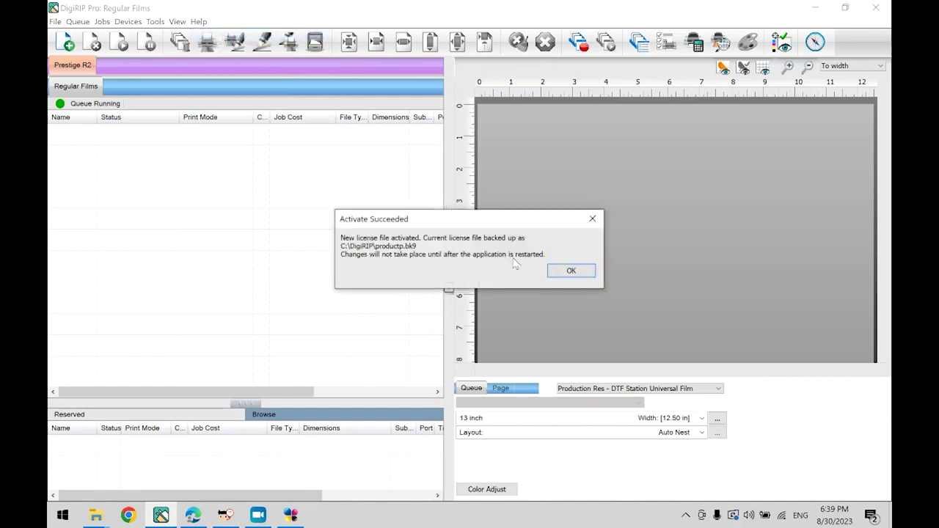
pyautogui.click(569, 272)
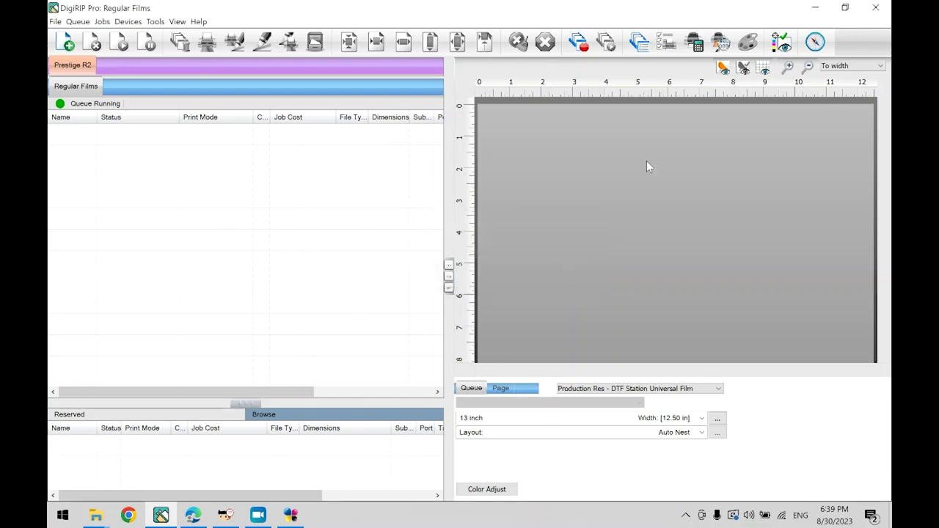
pyautogui.click(173, 514)
pyautogui.click(160, 514)
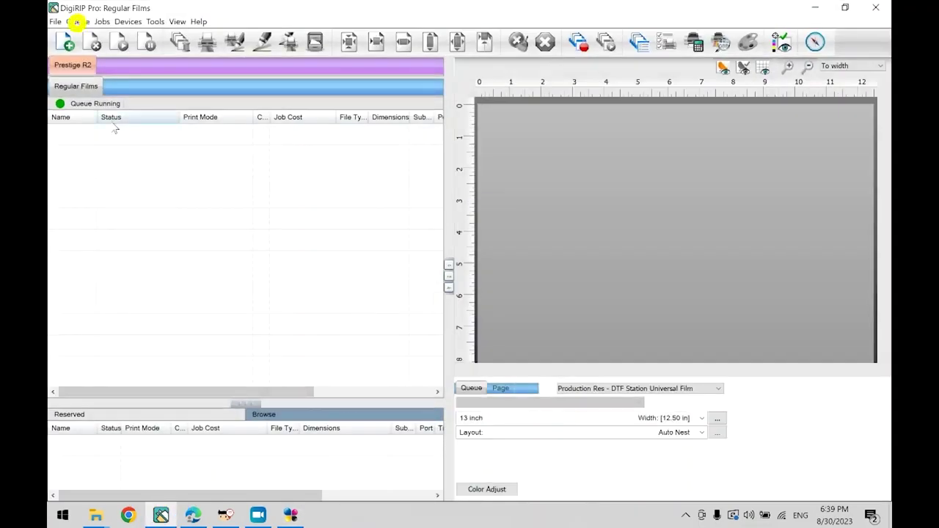
# - In the queue manager, set the Regular Films queue's port to TCP/IP (Network Device) with IP address 127.0.0.1, and close the manager
pyautogui.click(78, 22)
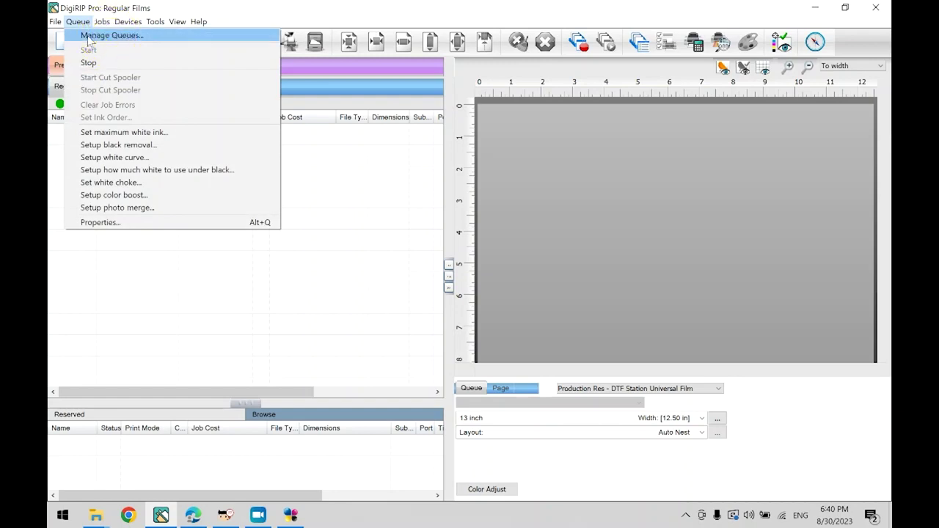
pyautogui.click(87, 38)
pyautogui.click(448, 204)
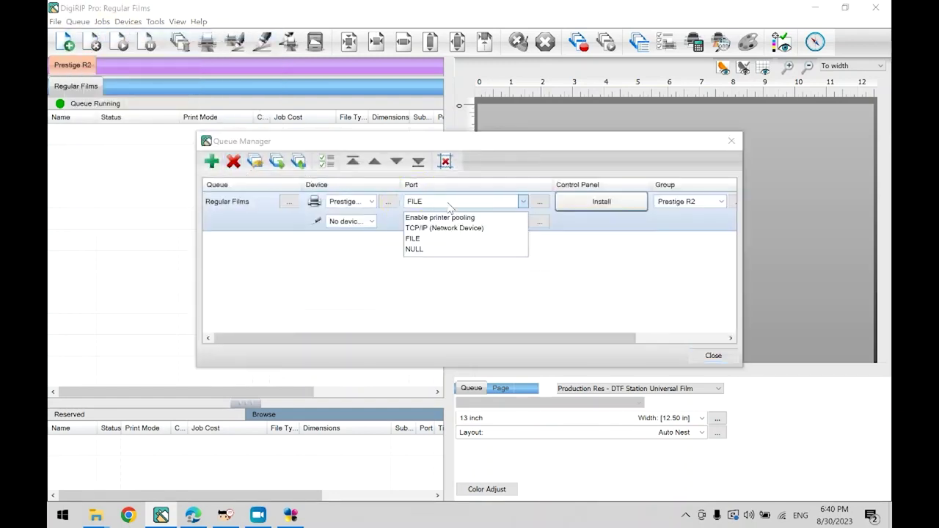
pyautogui.click(449, 229)
pyautogui.write('127.0.0.1')
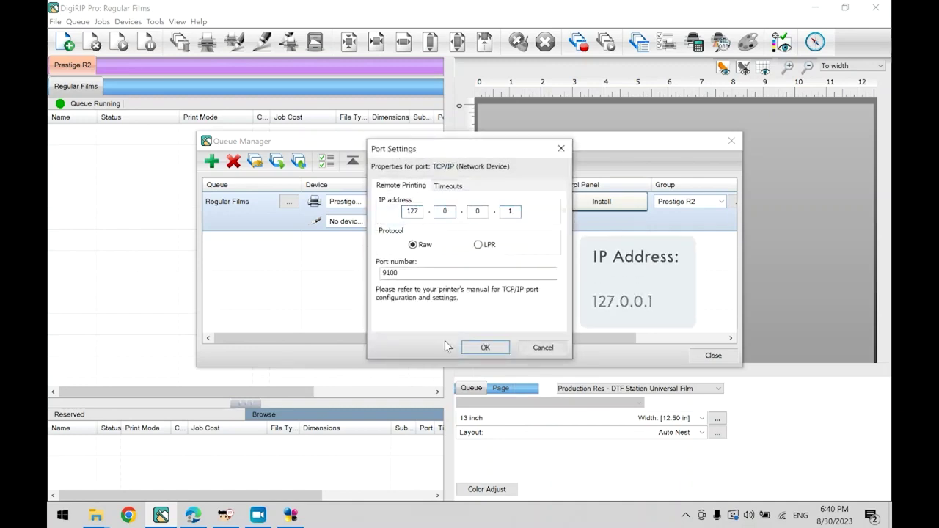
pyautogui.click(475, 350)
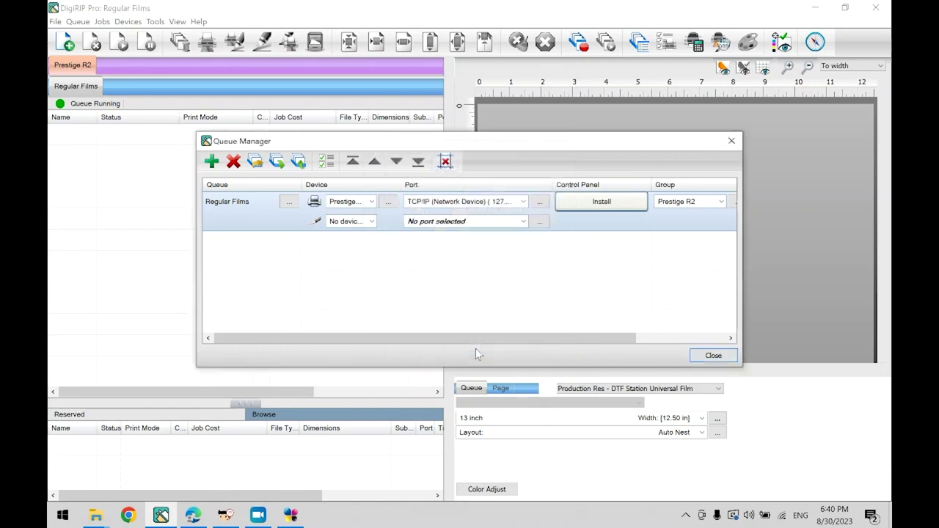
pyautogui.click(712, 357)
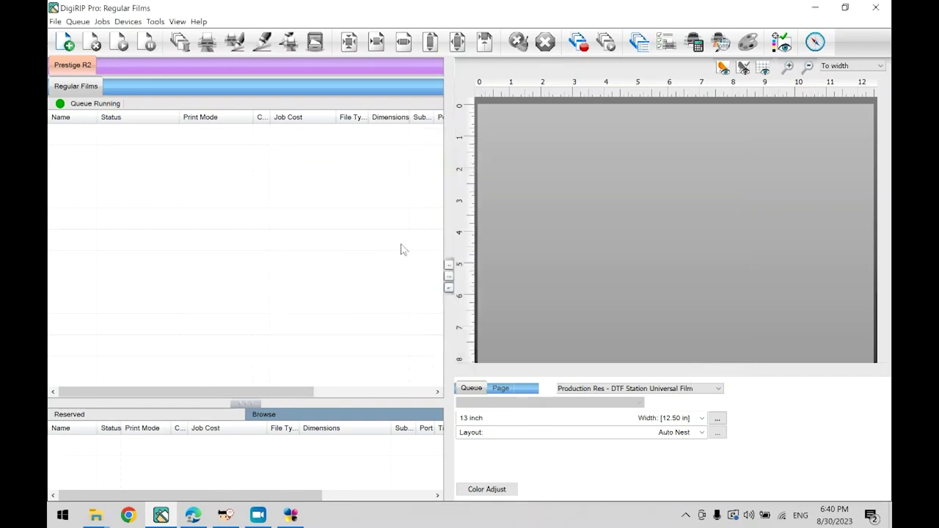
# - Open the properties of the Regular Films queue and review the available print modes in its general settings
pyautogui.click(82, 86)
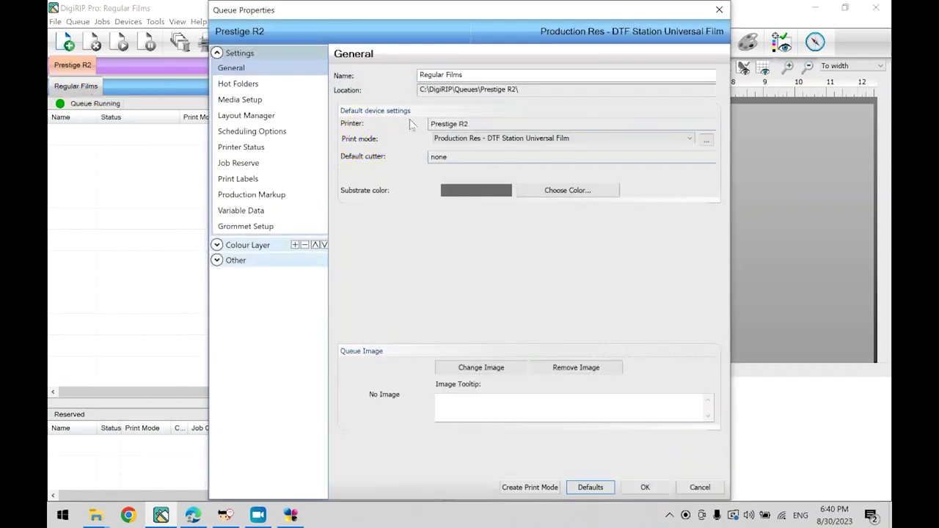
pyautogui.click(461, 140)
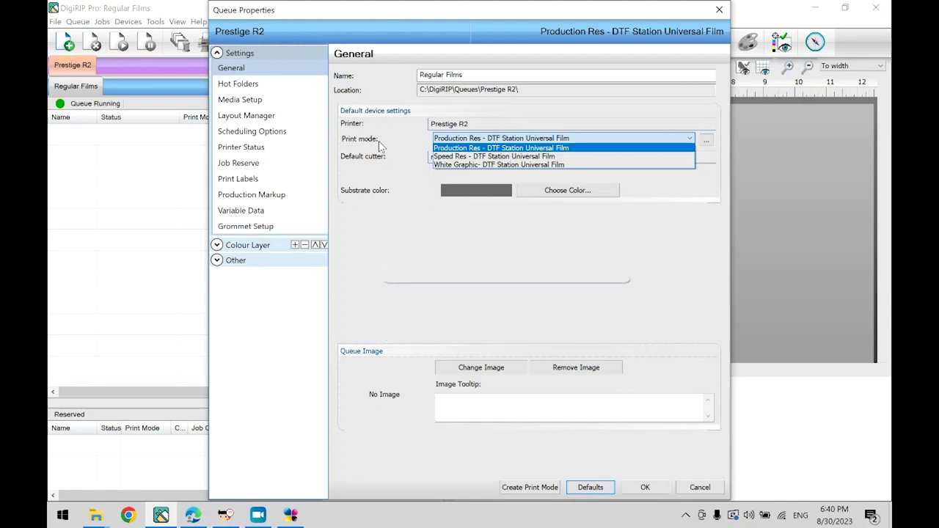
pyautogui.click(263, 102)
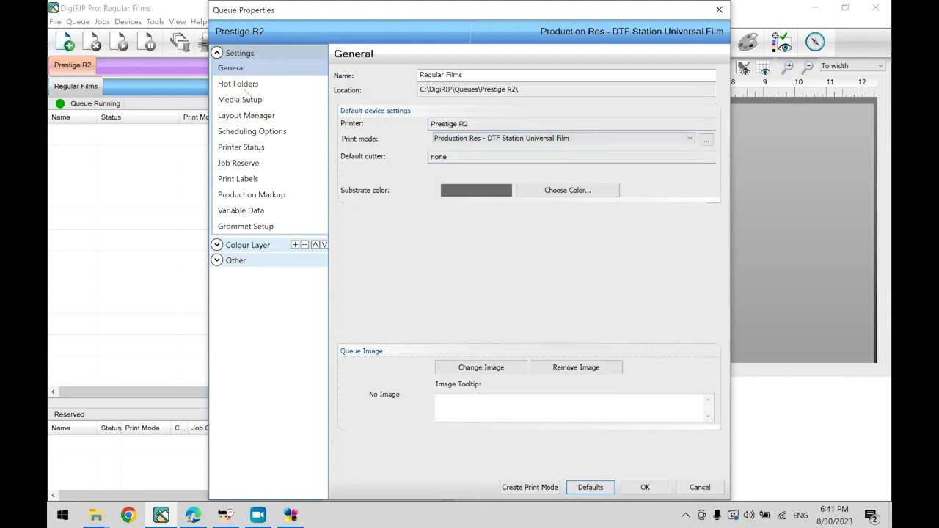
# - Review the queue's media setup and inspect the 13 inch roll's size and margins in the media manager without changing them
pyautogui.click(246, 101)
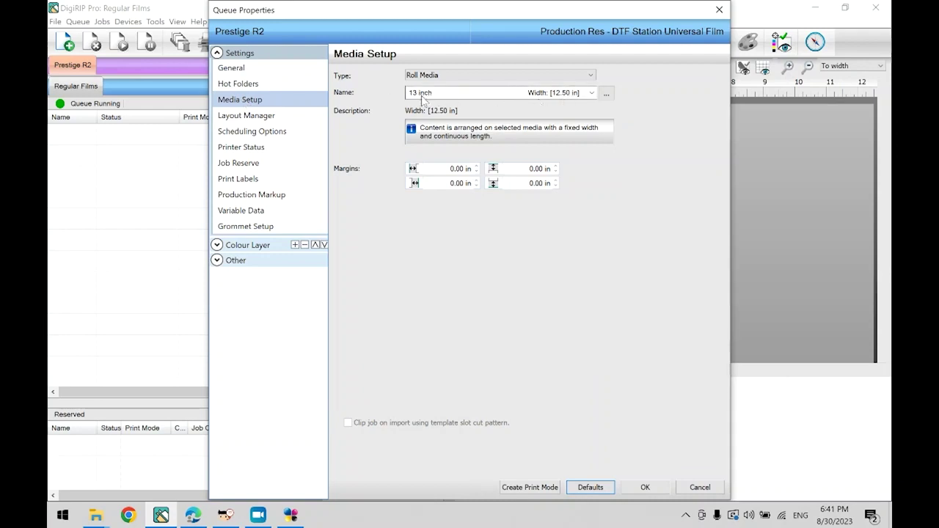
pyautogui.click(606, 94)
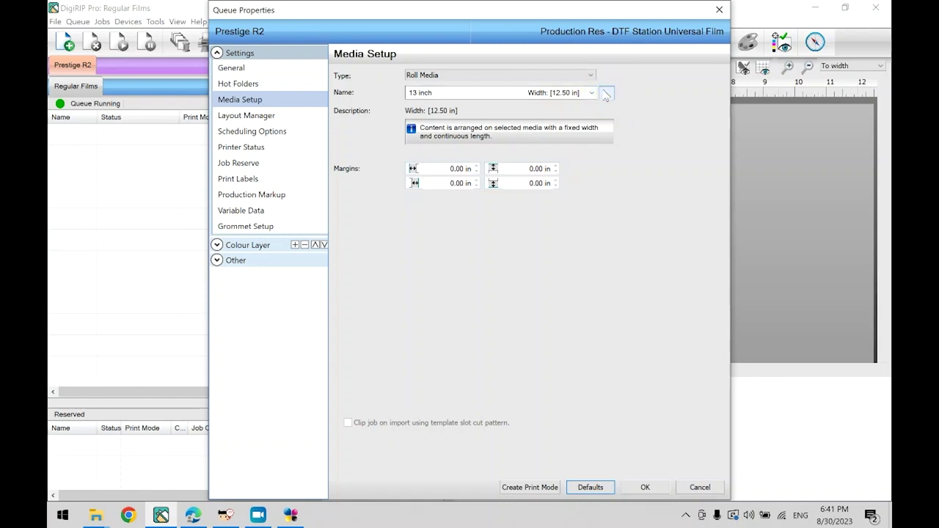
pyautogui.doubleClick(492, 193)
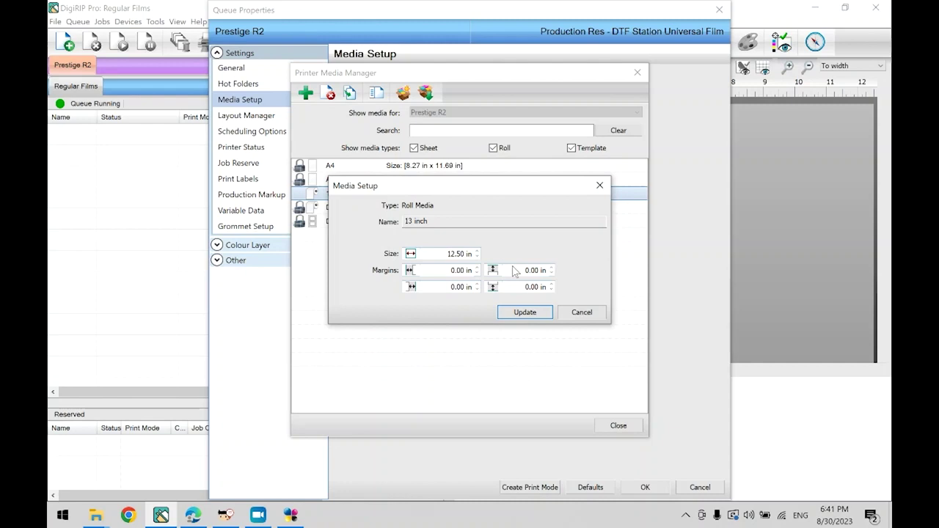
pyautogui.click(599, 185)
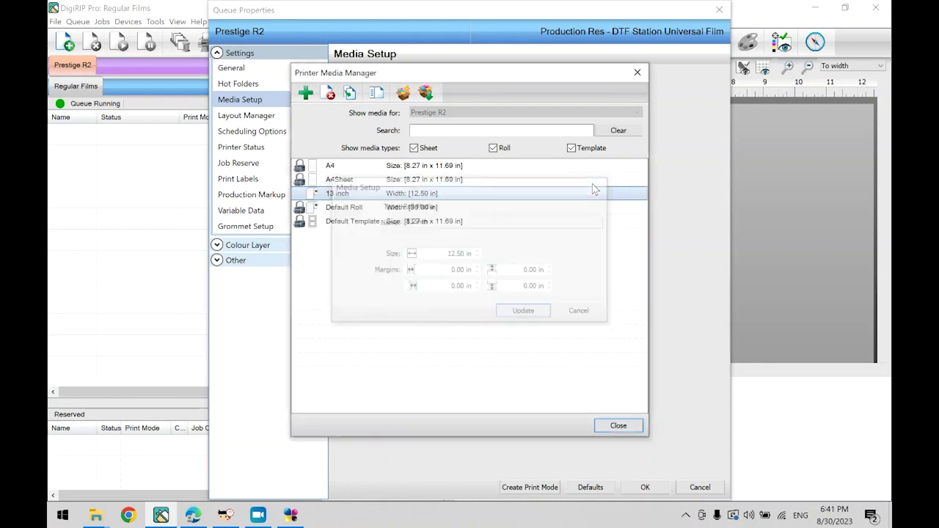
pyautogui.click(616, 425)
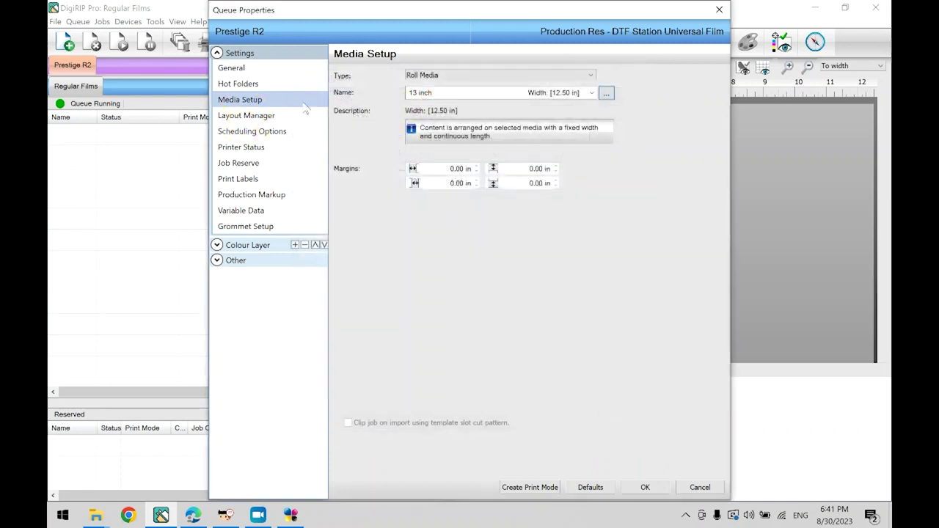
# - Review the queue's Layout Manager settings and the available layout modes
pyautogui.click(271, 118)
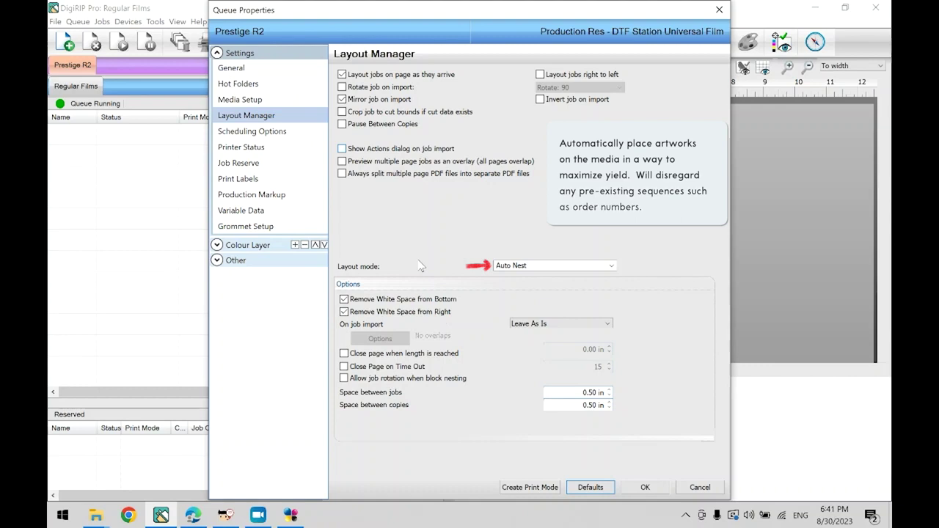
pyautogui.click(611, 266)
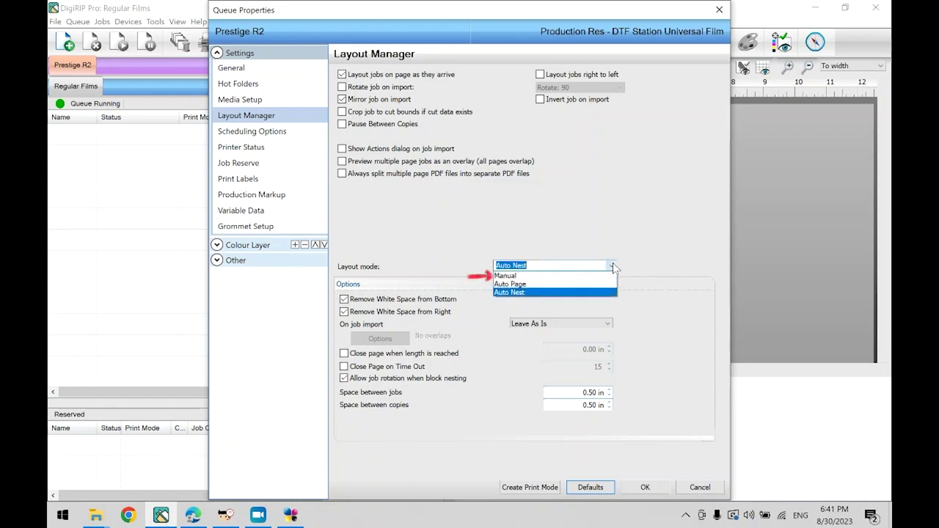
pyautogui.click(613, 268)
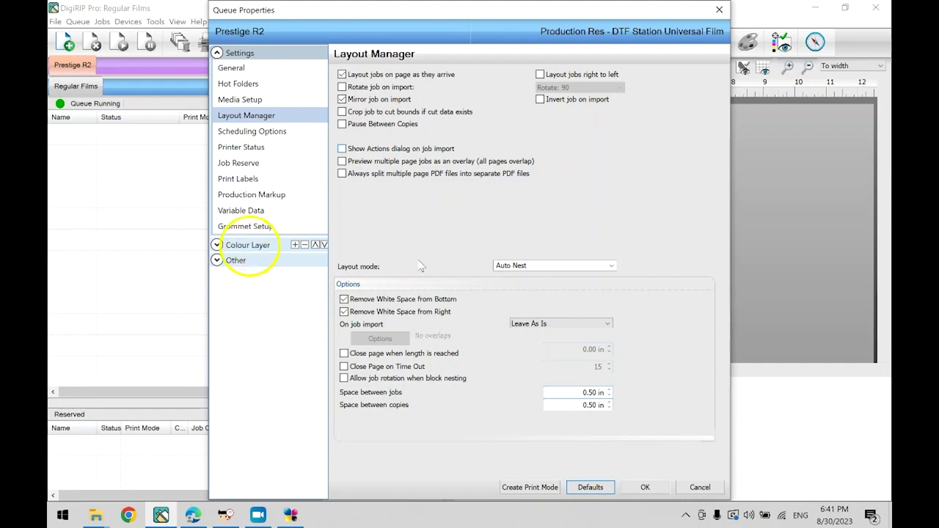
# - Review the Colour Layer processing options for white underbase and CMYK adjustments, and view the queue's costing values
pyautogui.click(237, 246)
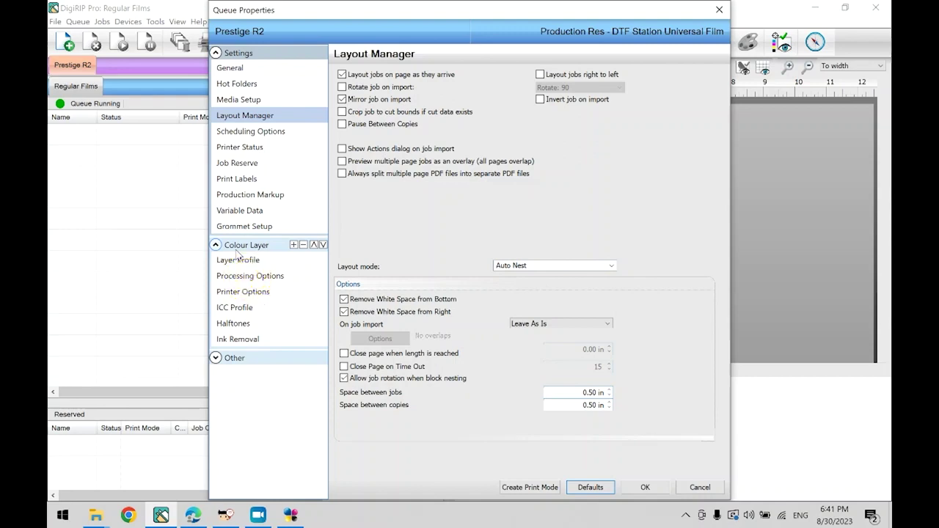
pyautogui.click(250, 280)
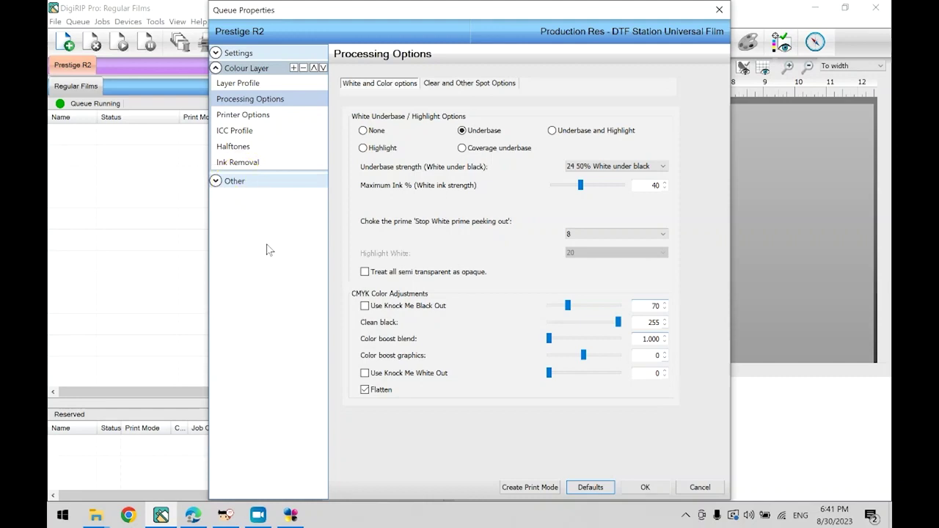
pyautogui.click(238, 181)
pyautogui.click(230, 197)
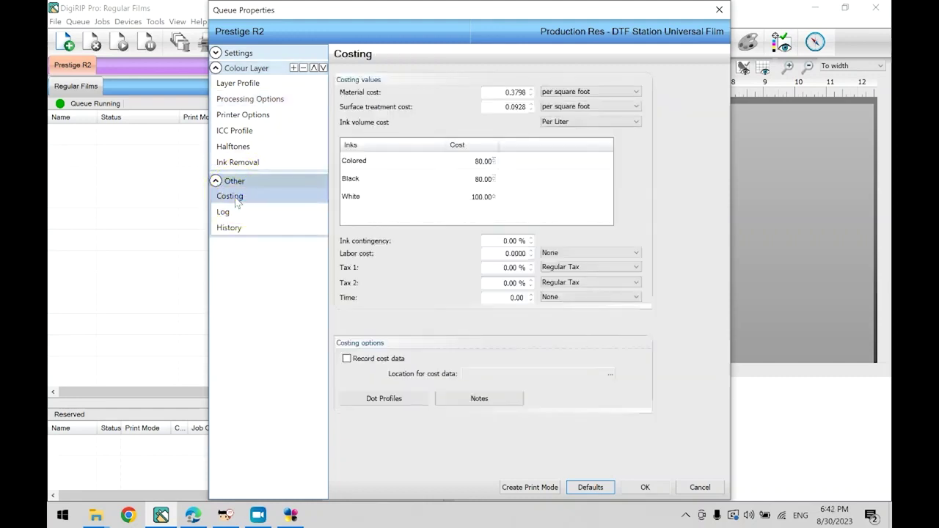